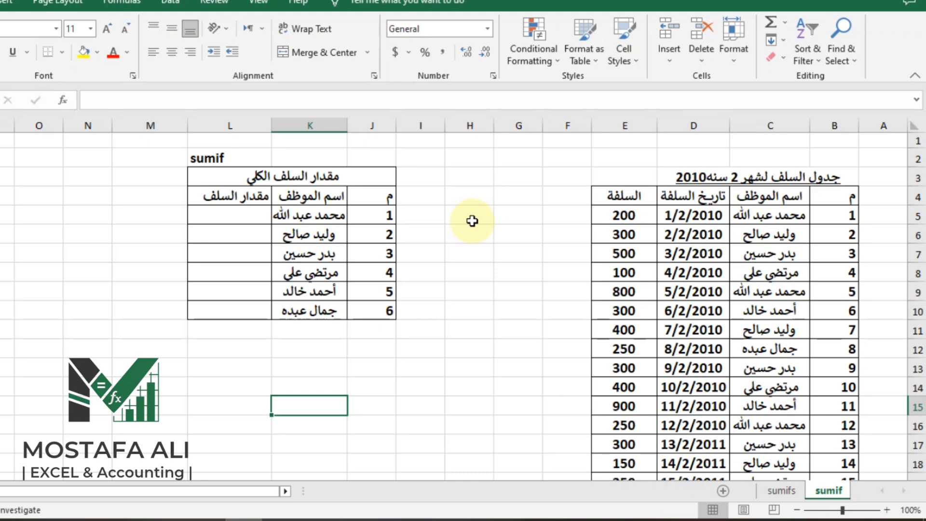
- Examine the empty sumif summary table and the advances table's employee names, dates and amounts, including the first employee's repeated entries
{"action": "left_click", "coordinate": [230, 155]}
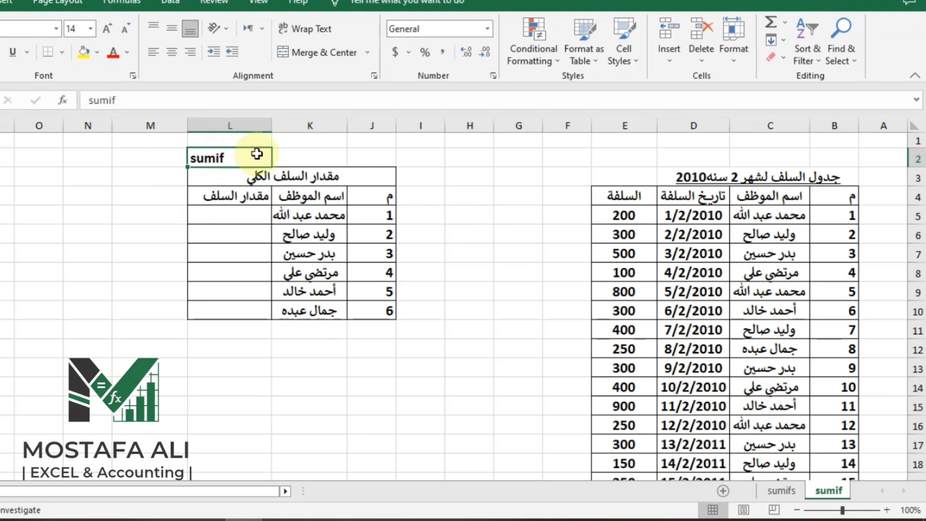
{"action": "left_click", "coordinate": [467, 267]}
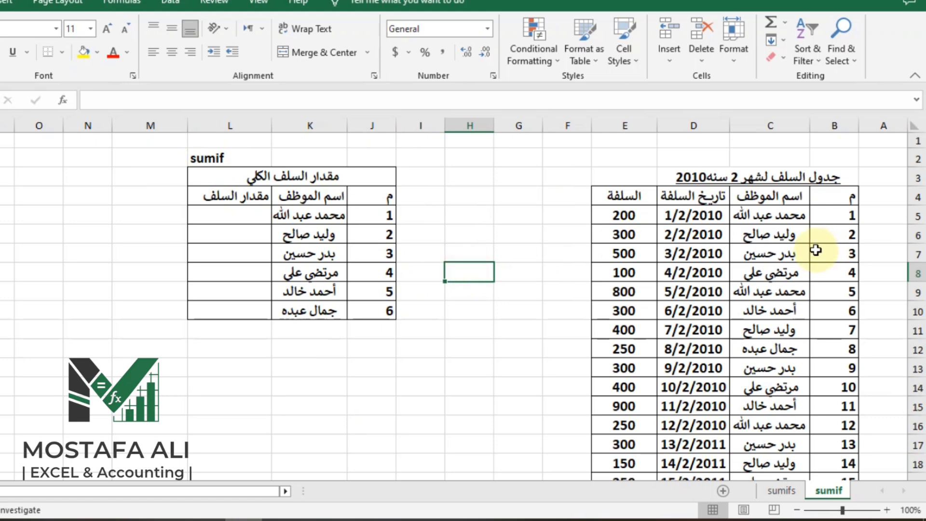
{"action": "left_click", "coordinate": [785, 214]}
{"action": "left_click", "coordinate": [704, 218]}
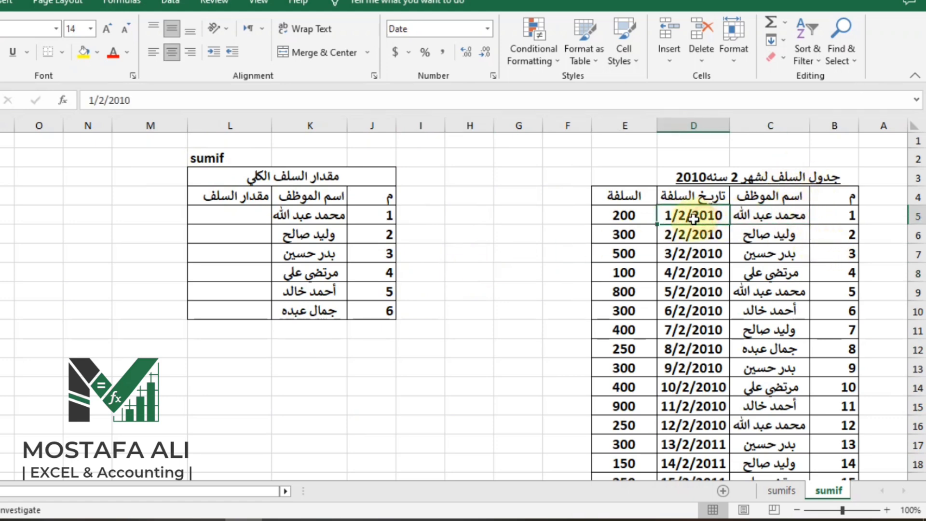
{"action": "left_click", "coordinate": [626, 215]}
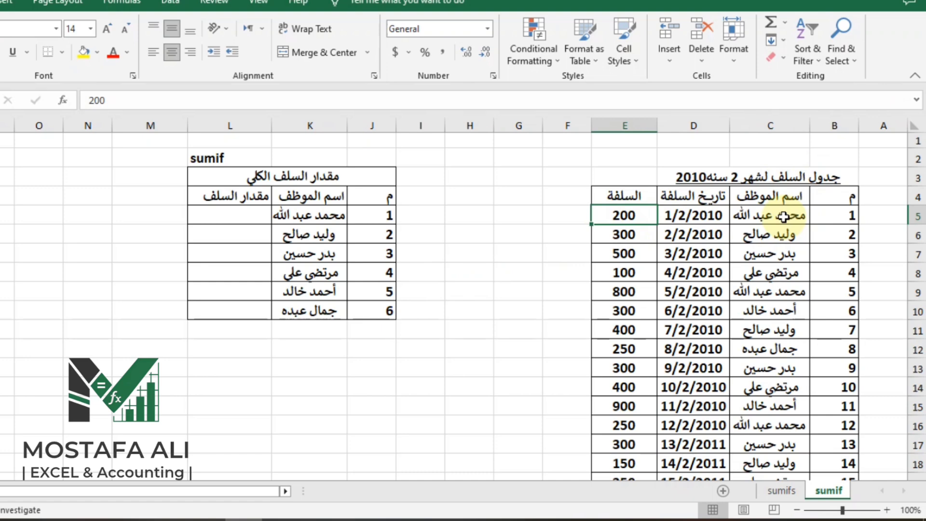
{"action": "left_click", "coordinate": [782, 217]}
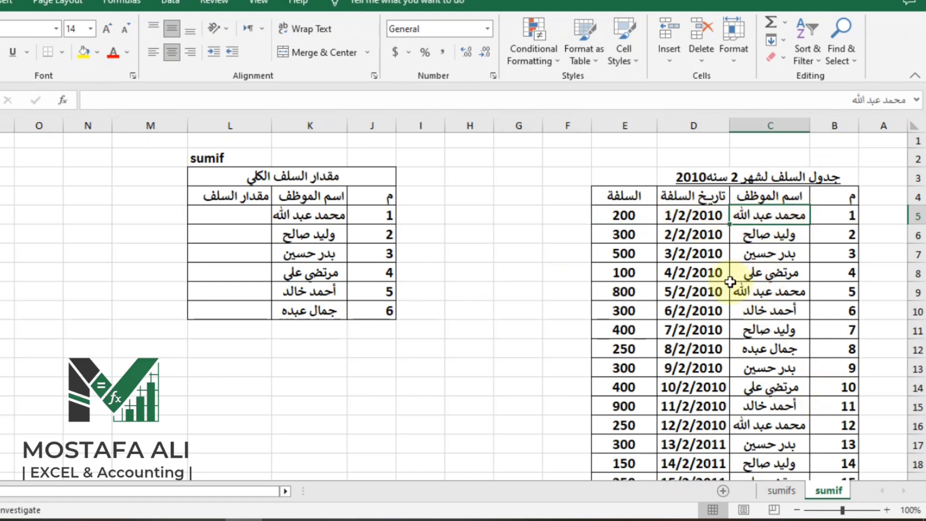
{"action": "left_click", "coordinate": [698, 292]}
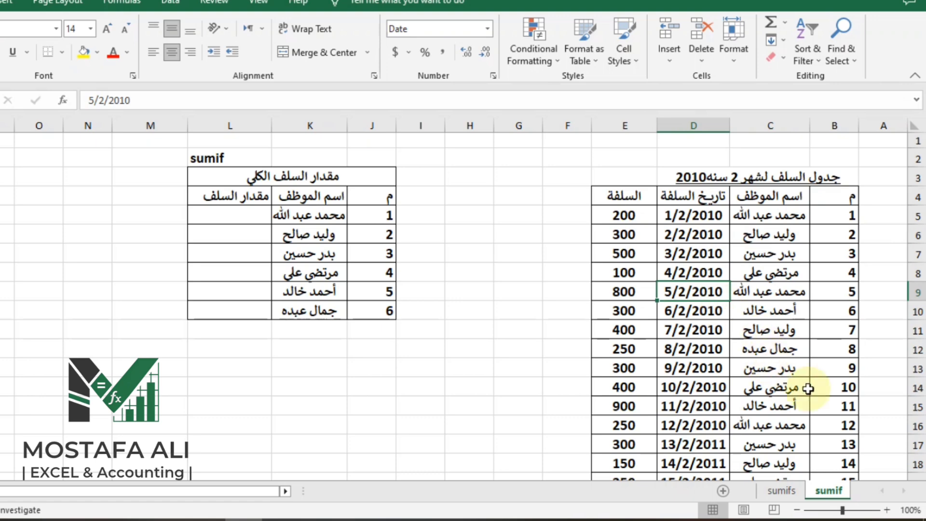
{"action": "left_click", "coordinate": [716, 425]}
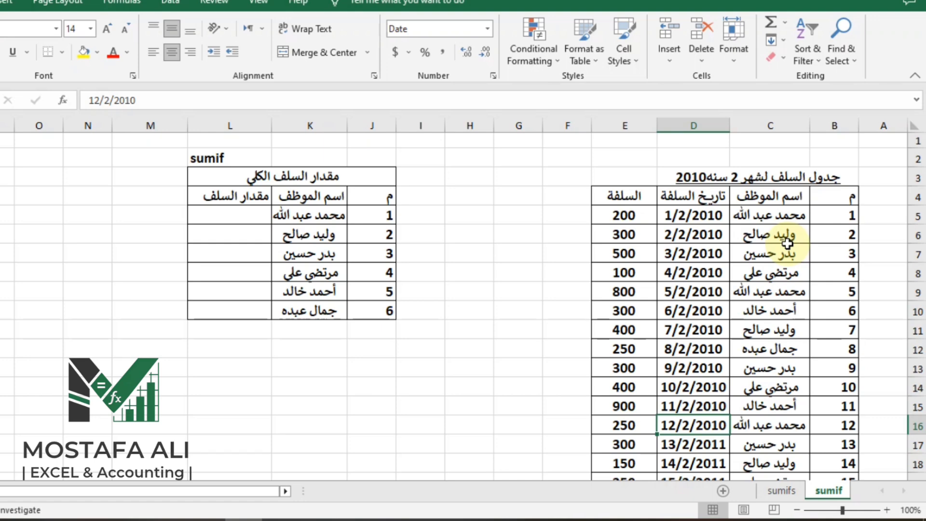
{"action": "left_click", "coordinate": [776, 214]}
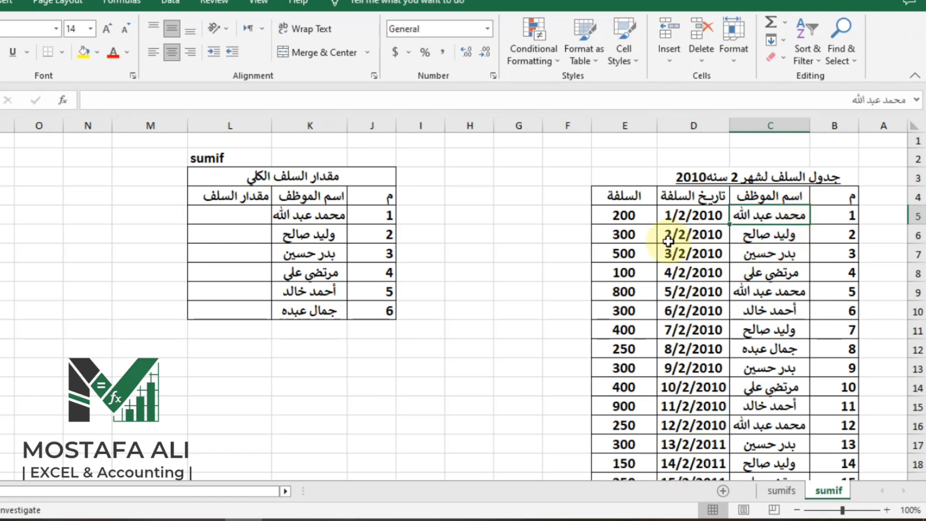
- Start a SUMIF formula in L5 with the employee name column as the absolute criteria range $C$5:$C$19
{"action": "left_click", "coordinate": [243, 216]}
{"action": "type", "text": "="}
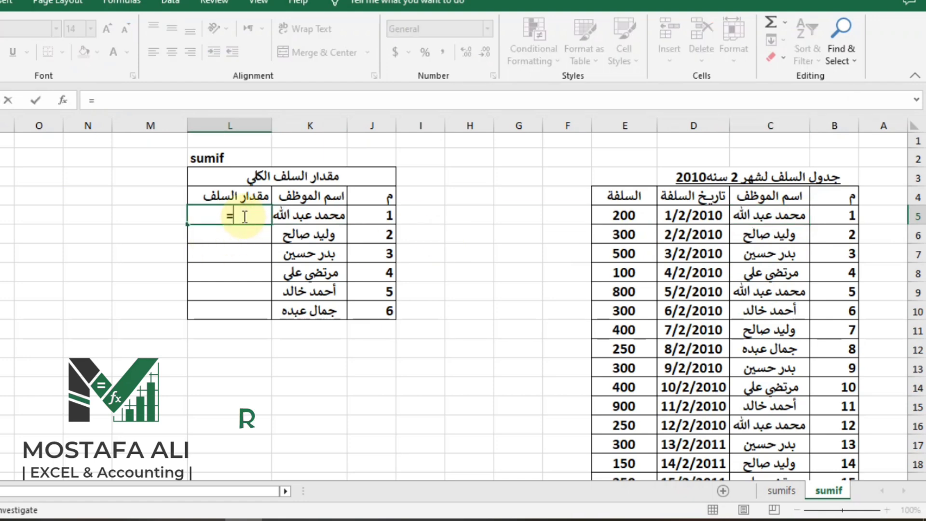
{"action": "type", "text": "sumif"}
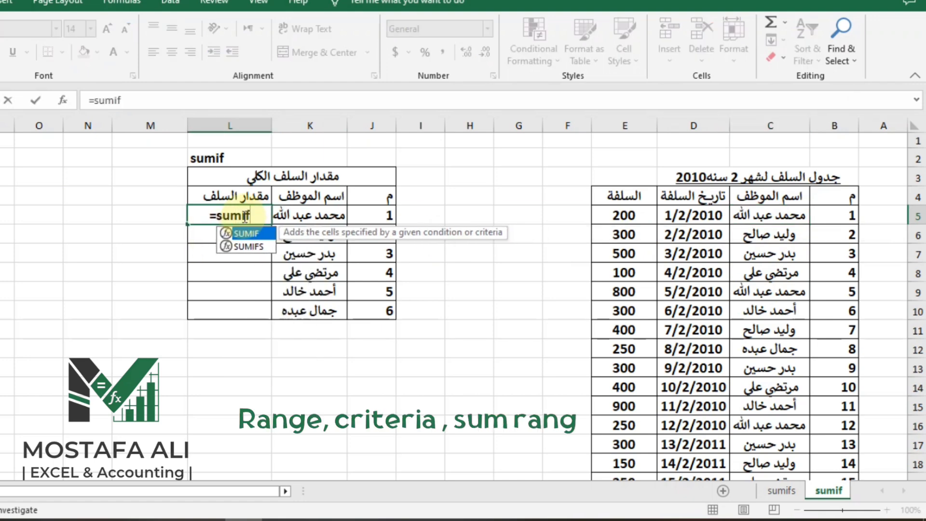
{"action": "key", "text": "Tab"}
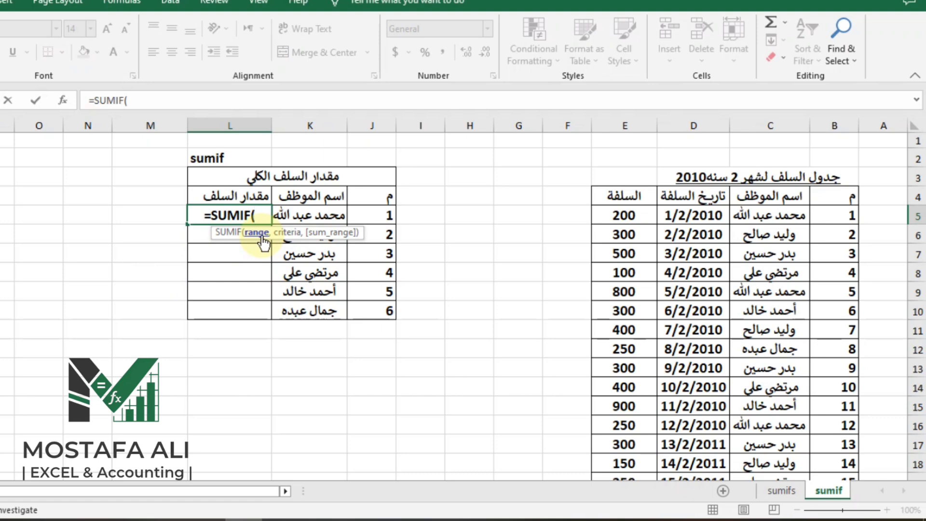
{"action": "left_click_drag", "start_coordinate": [786, 218], "coordinate": [786, 406]}
{"action": "left_click_drag", "start_coordinate": [786, 323], "coordinate": [786, 322]}
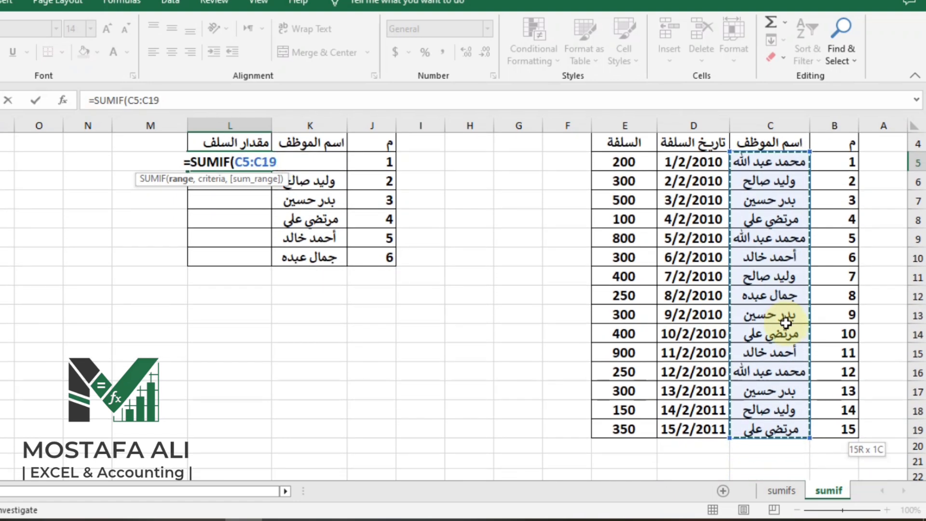
{"action": "key", "text": "F4"}
{"action": "type", "text": ","}
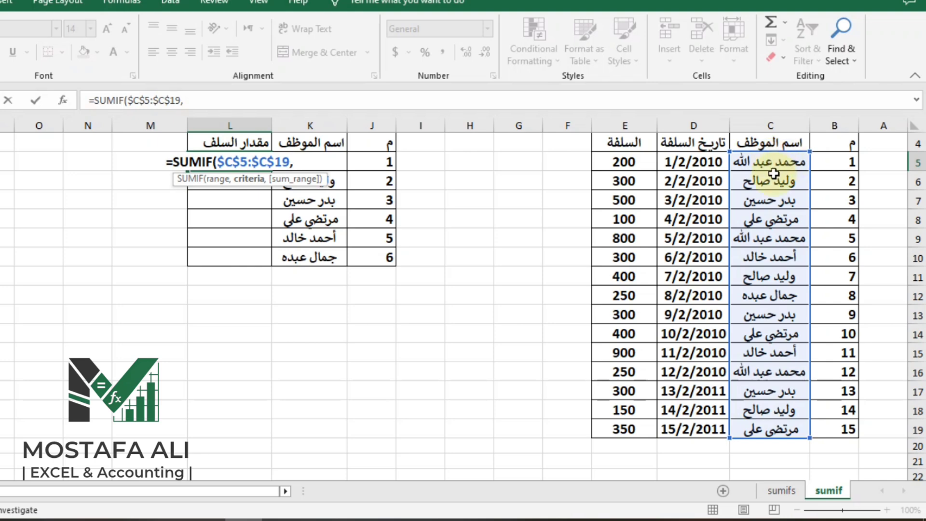
{"action": "left_click", "coordinate": [782, 164]}
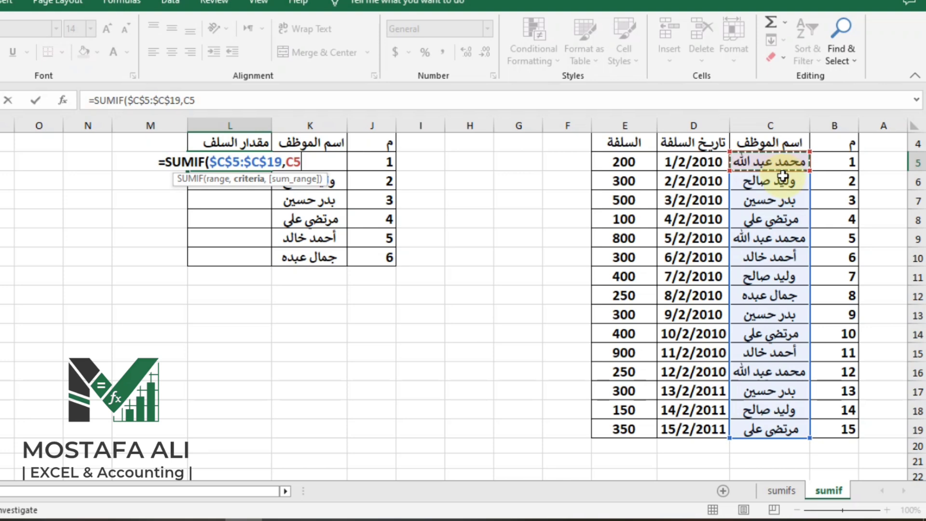
{"action": "left_click", "coordinate": [778, 181]}
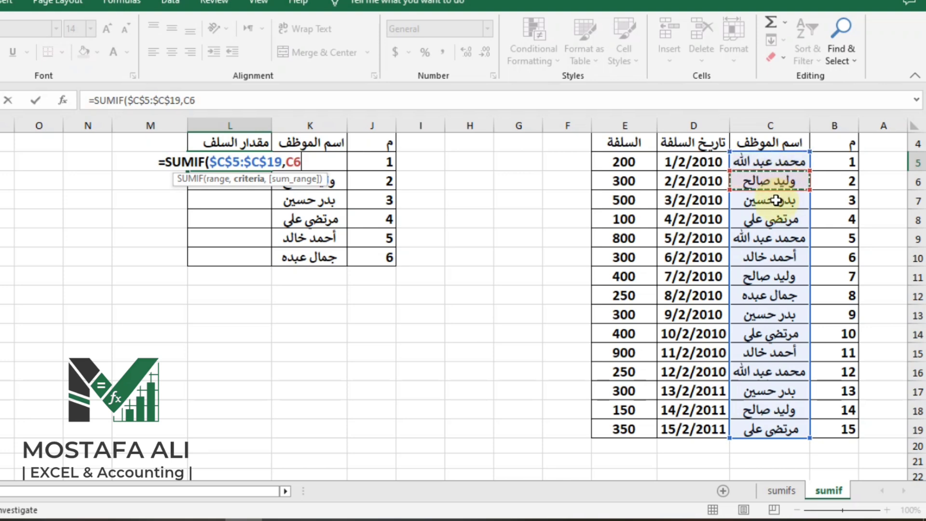
{"action": "left_click", "coordinate": [776, 201]}
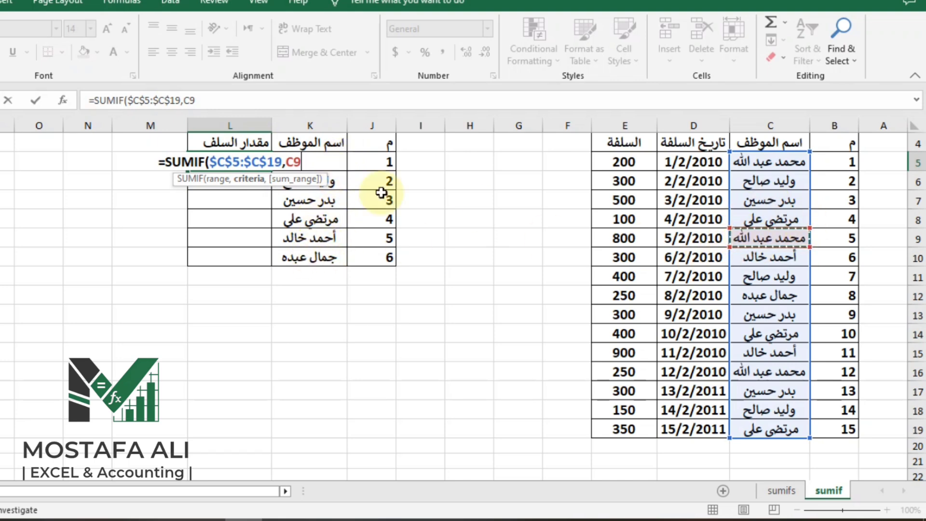
{"action": "key", "text": "BackSpace"}
{"action": "key", "text": "BackSpace"}
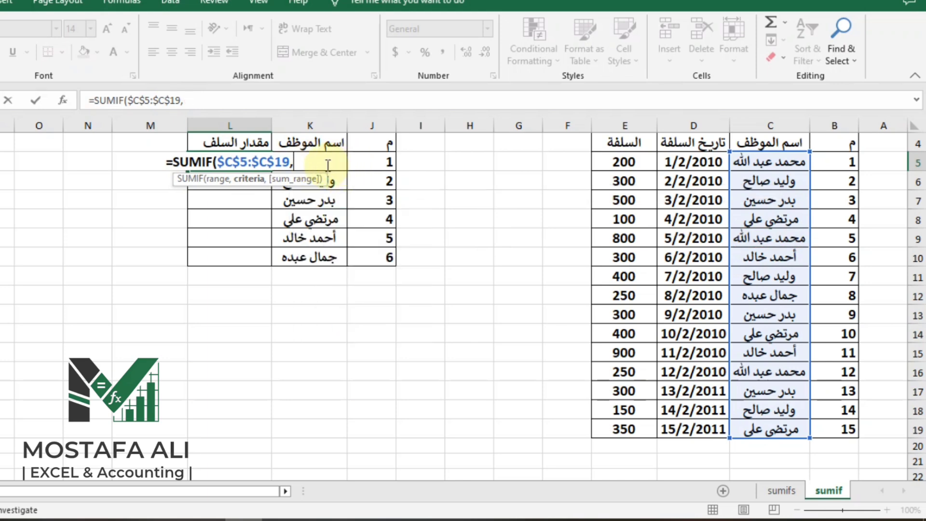
{"action": "left_click", "coordinate": [326, 143]}
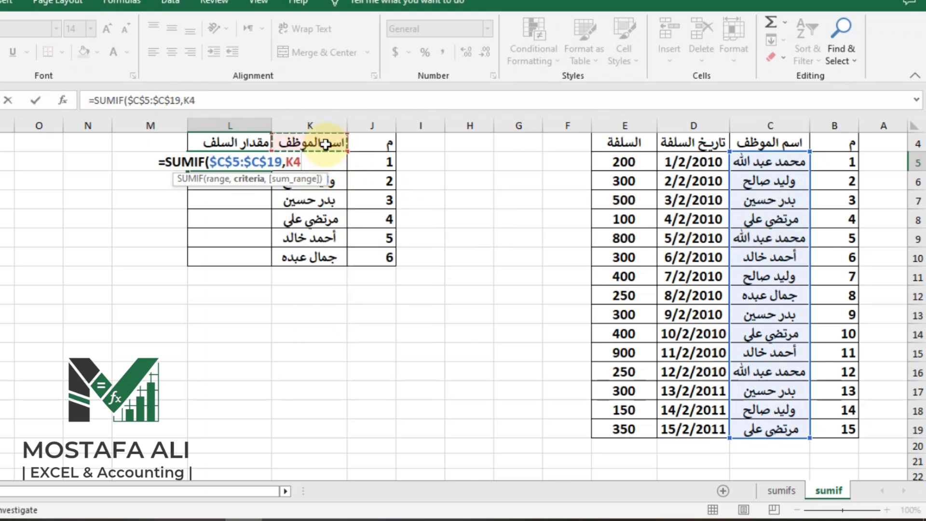
{"action": "key", "text": "Down"}
{"action": "key", "text": "BackSpace"}
{"action": "key", "text": "BackSpace"}
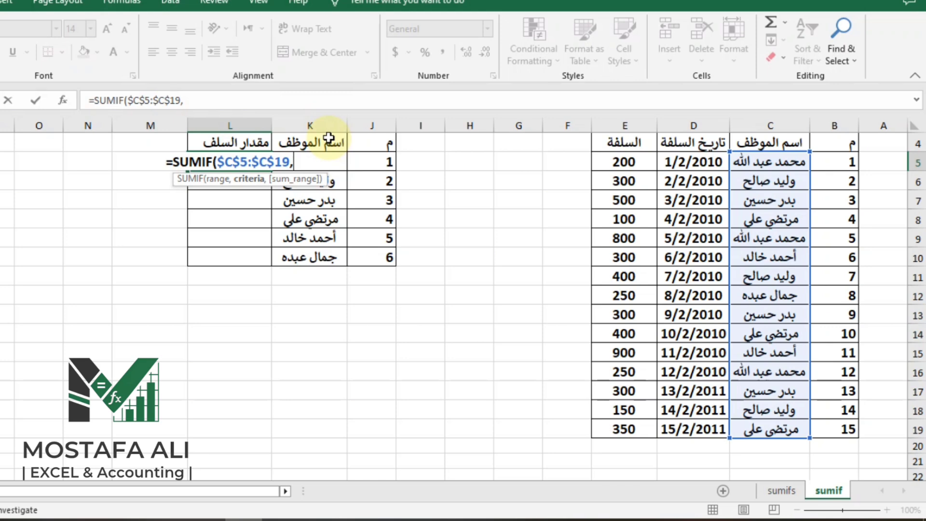
- Complete the L5 SUMIF formula with criteria K5 and the absolute sum range $E$5:$E$19
{"action": "type", "text": "k5"}
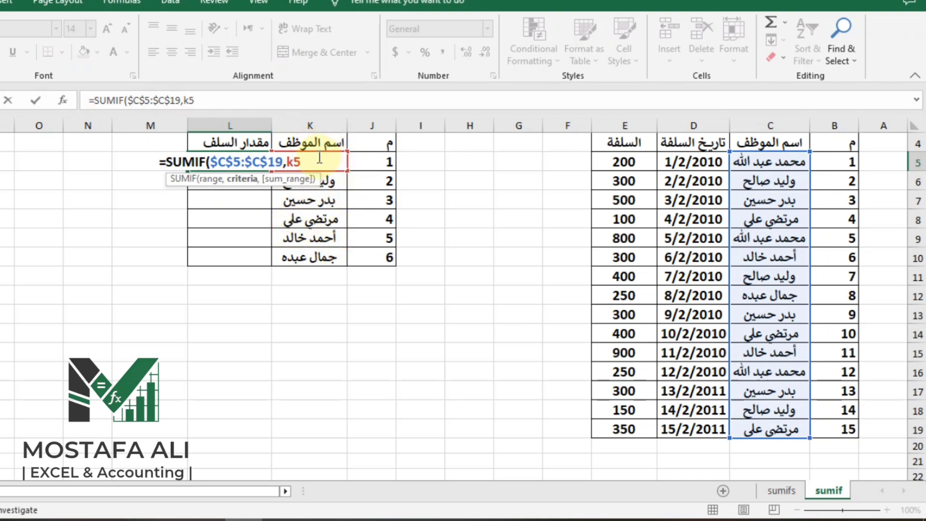
{"action": "type", "text": ","}
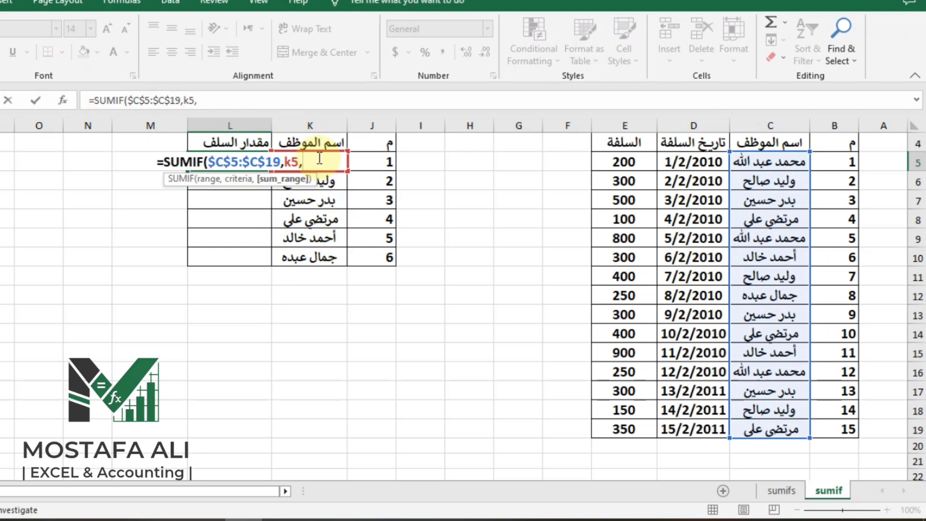
{"action": "left_click", "coordinate": [624, 163]}
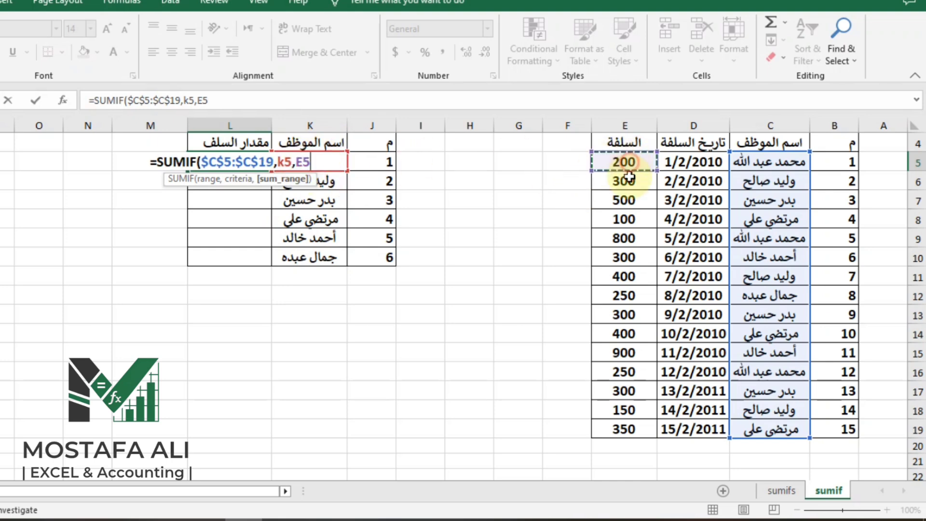
{"action": "left_click_drag", "start_coordinate": [629, 176], "coordinate": [627, 429]}
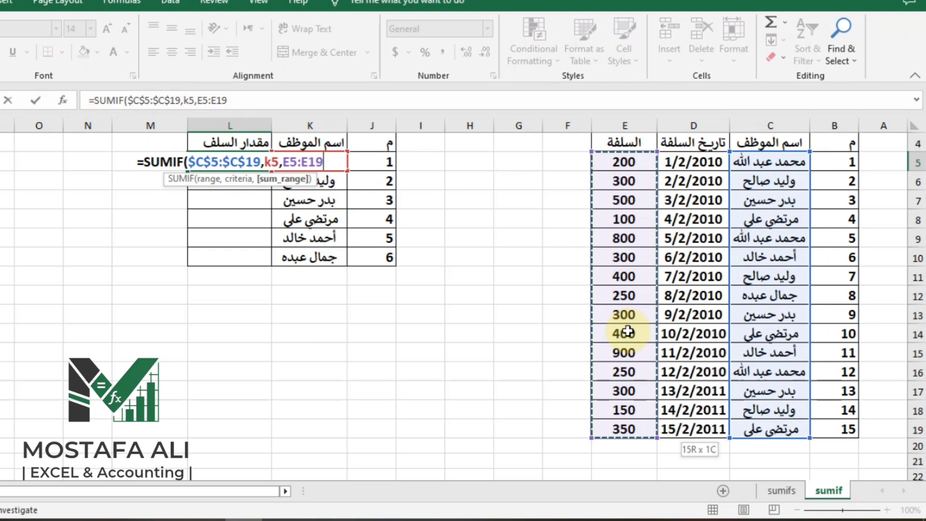
{"action": "key", "text": "F4"}
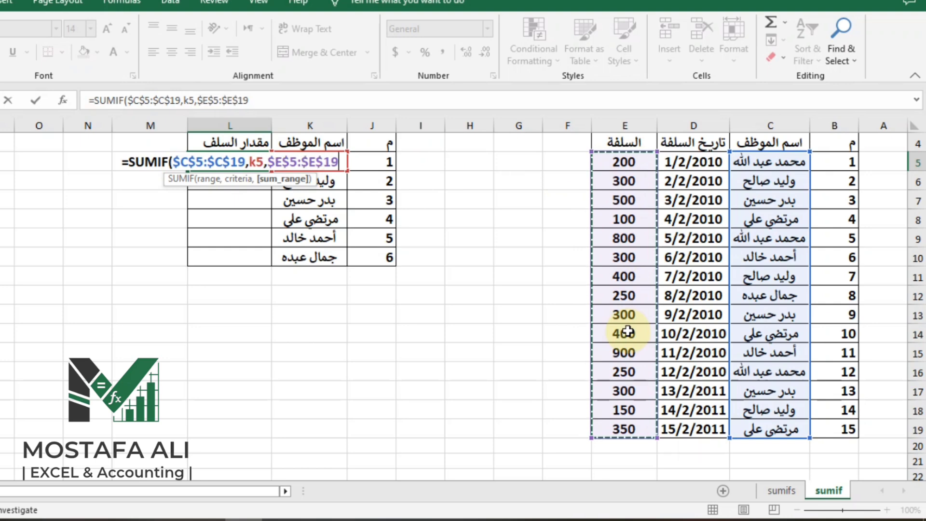
{"action": "key", "text": "Return"}
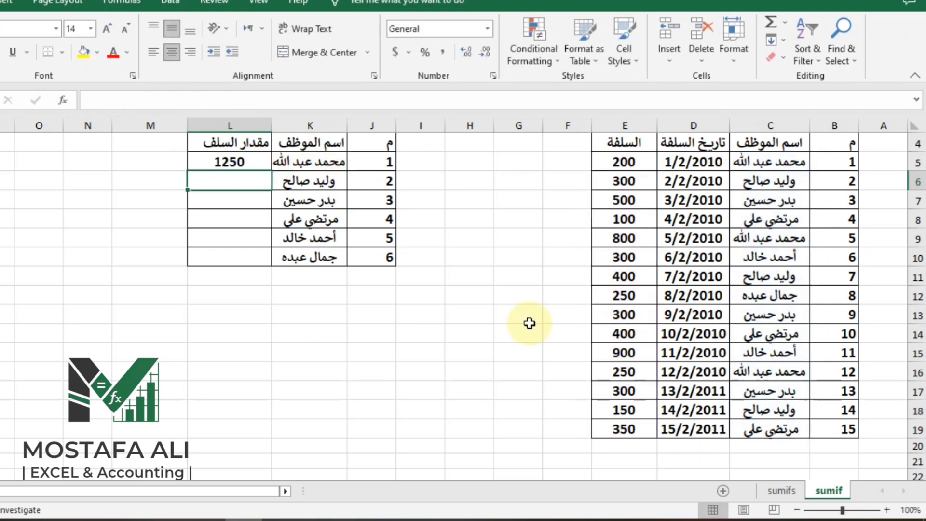
- Fill the SUMIF formula from L5 down to L10 for the remaining employees
{"action": "left_click", "coordinate": [137, 241]}
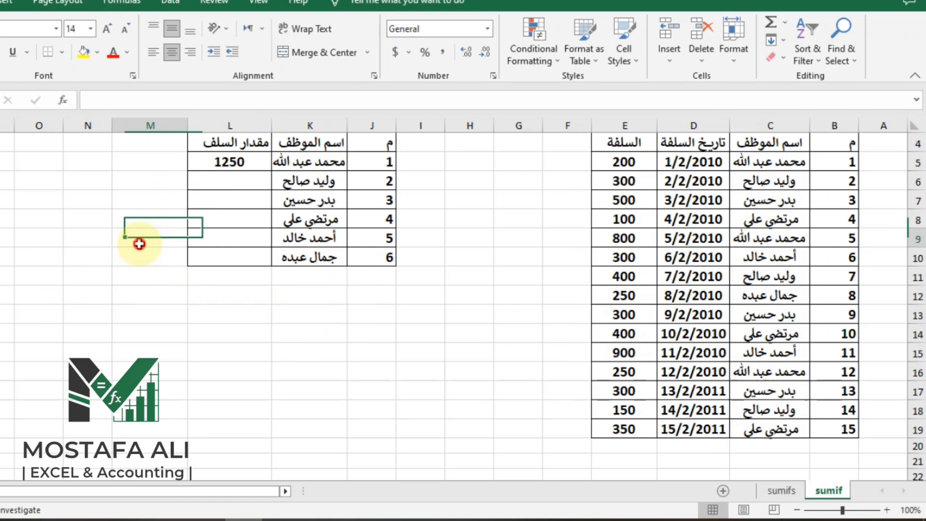
{"action": "left_click", "coordinate": [227, 159]}
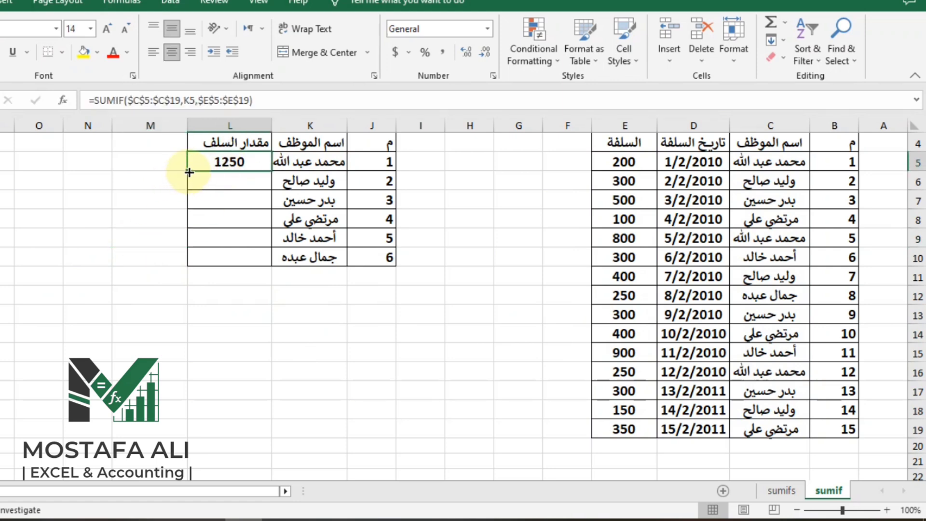
{"action": "left_click_drag", "start_coordinate": [189, 172], "coordinate": [196, 258]}
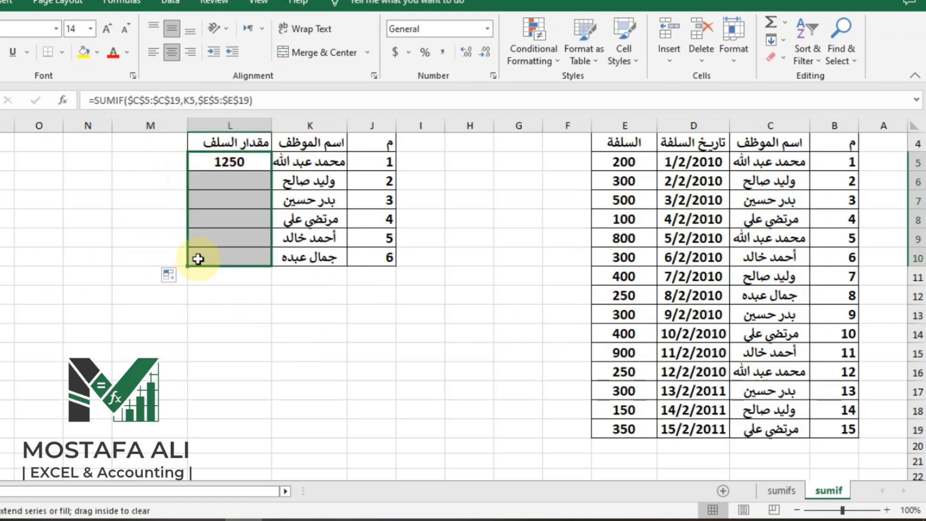
{"action": "scroll", "coordinate": [481, 263], "scroll_direction": "down", "scroll_amount": 3}
{"action": "scroll", "coordinate": [483, 264], "scroll_direction": "up", "scroll_amount": 4}
{"action": "left_click", "coordinate": [481, 266]}
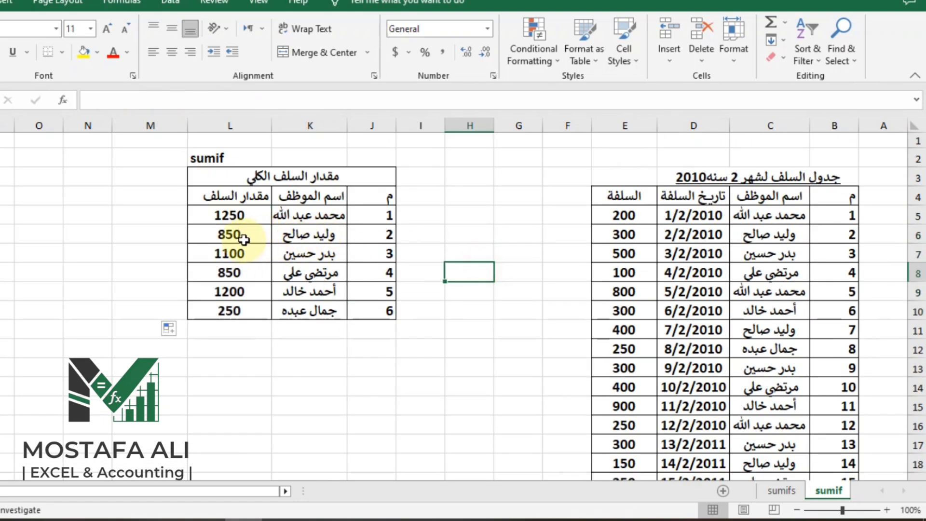
- Check the second employee's total in L6 against that employee's individual advances in E6, E11 and E18
{"action": "left_click", "coordinate": [245, 236]}
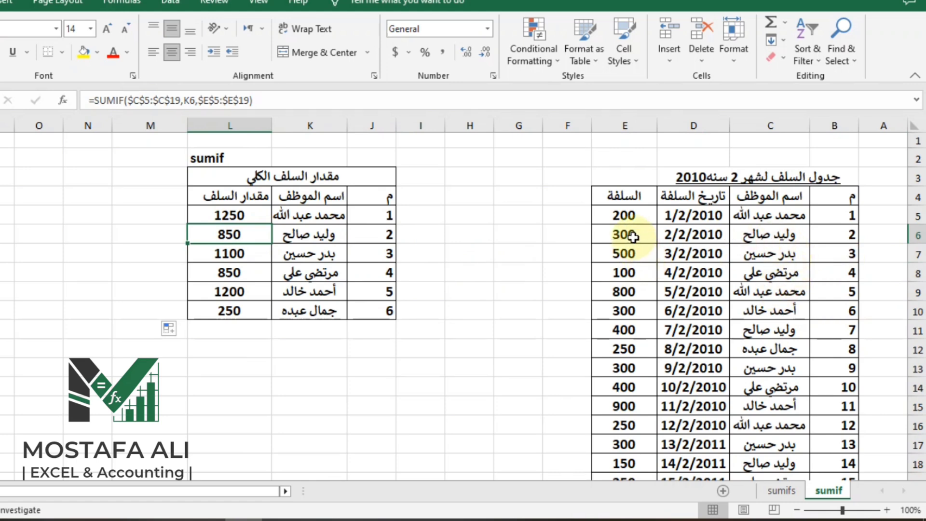
{"action": "left_click", "coordinate": [635, 235]}
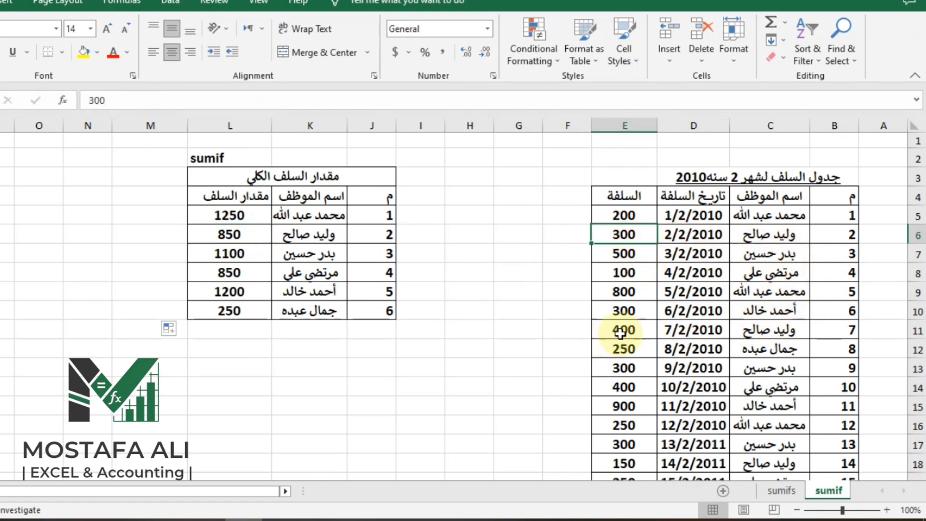
{"action": "left_click", "coordinate": [631, 332]}
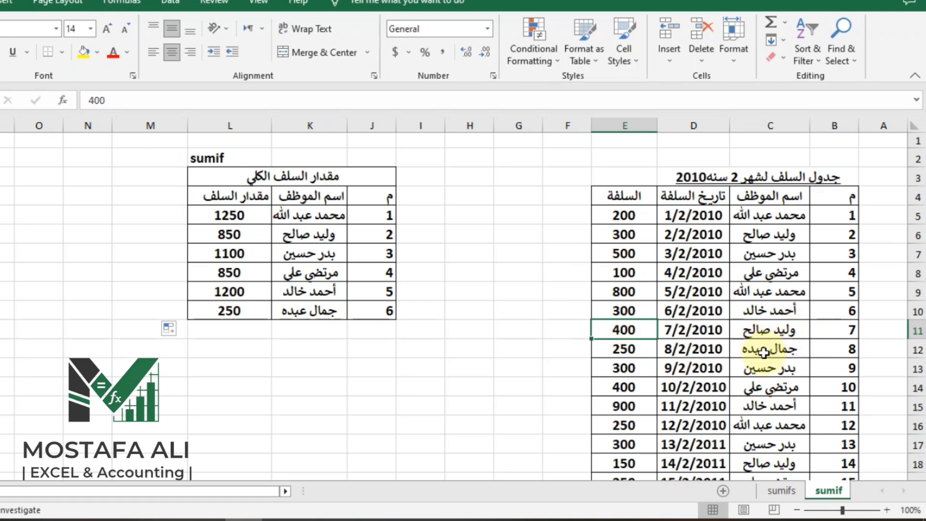
{"action": "scroll", "coordinate": [764, 353], "scroll_direction": "down", "scroll_amount": 2}
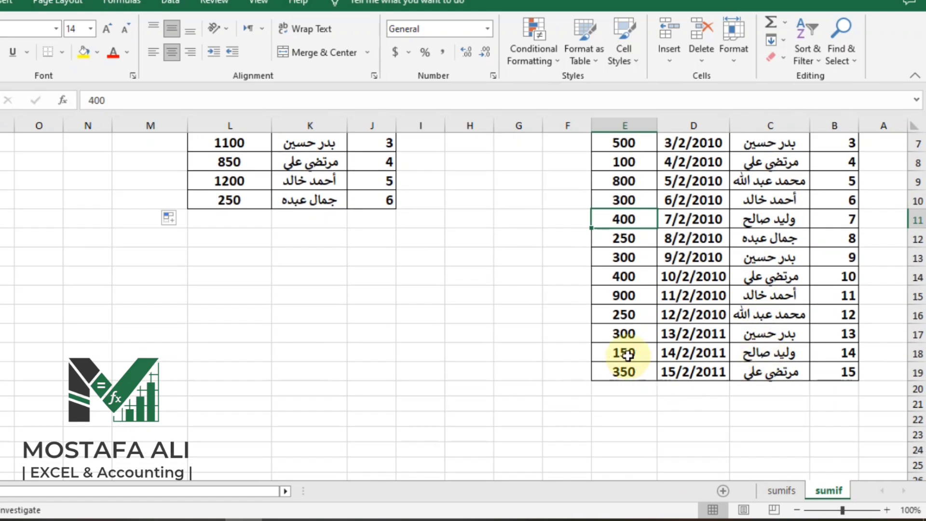
{"action": "left_click", "coordinate": [624, 355]}
{"action": "scroll", "coordinate": [529, 334], "scroll_direction": "up", "scroll_amount": 2}
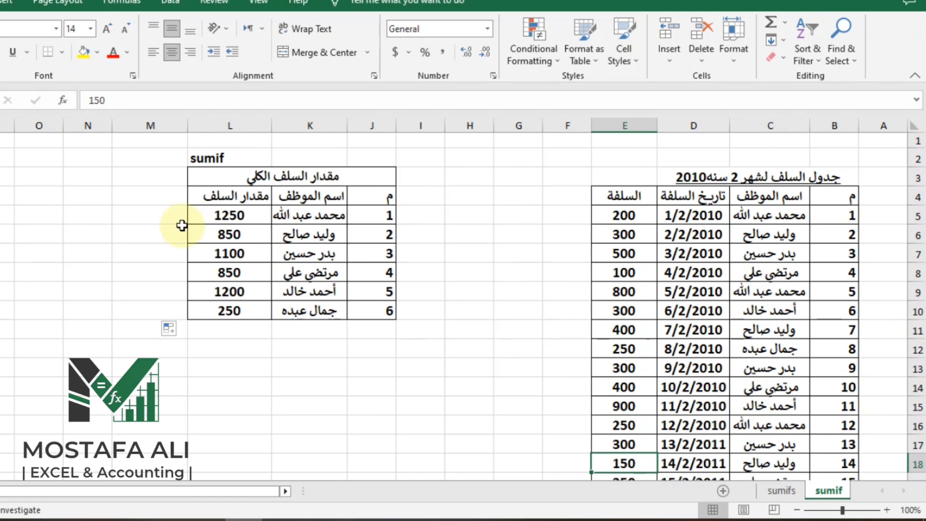